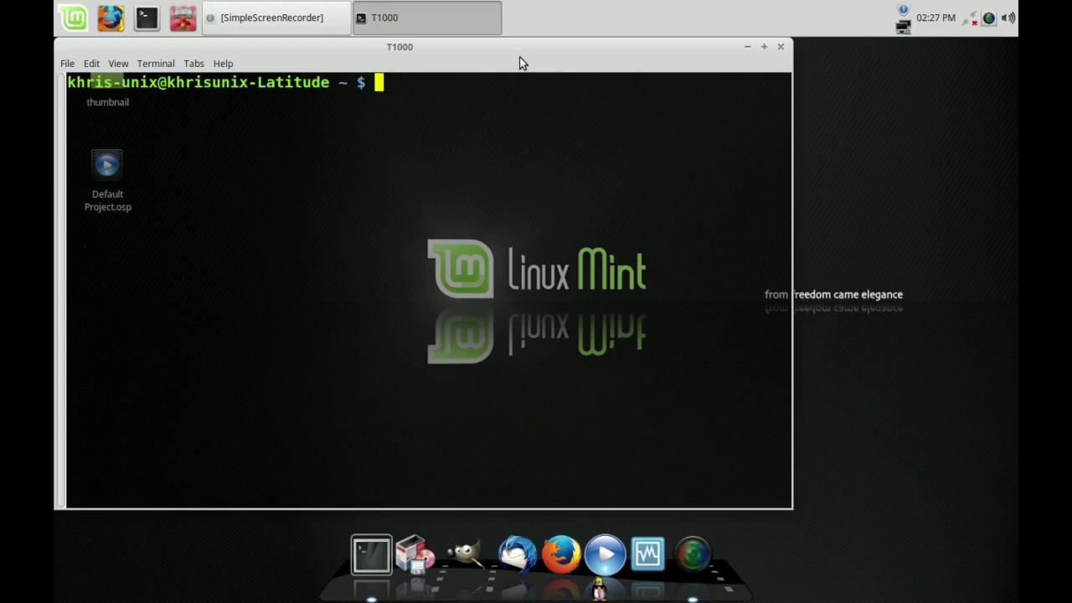
- Move the T1000 terminal window toward the centre of the desktop
{"action": "left_click_drag", "start_coordinate": [519, 63], "coordinate": [569, 72]}
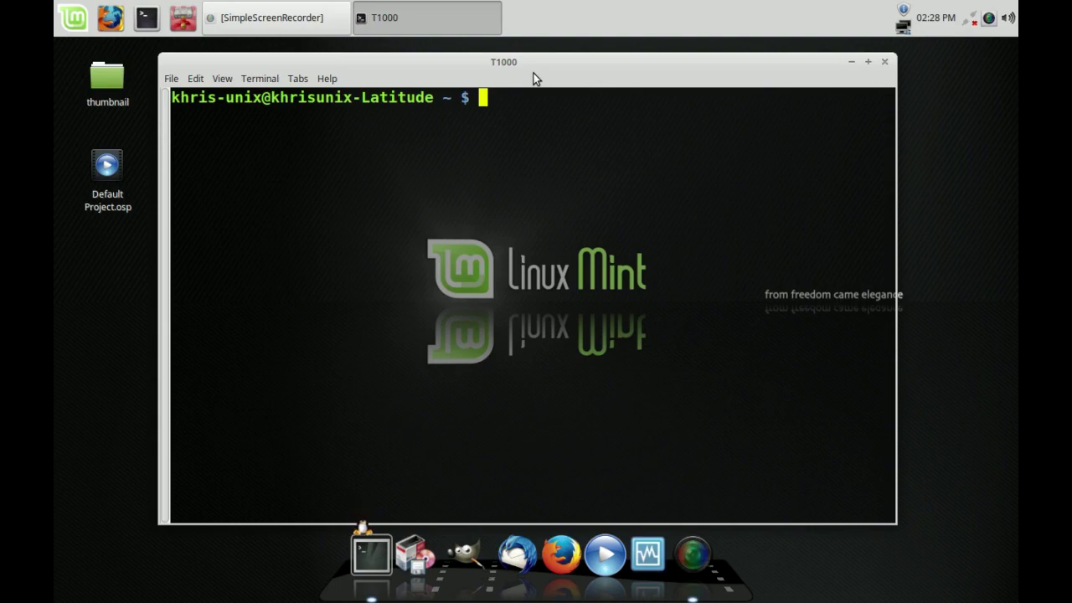
- Run sudo ethtool eth0 with the sudo password to show eth0 details, including Link detected: no
{"action": "key", "text": "Up"}
{"action": "key", "text": "Up"}
{"action": "key", "text": "Up"}
{"action": "key", "text": "Up"}
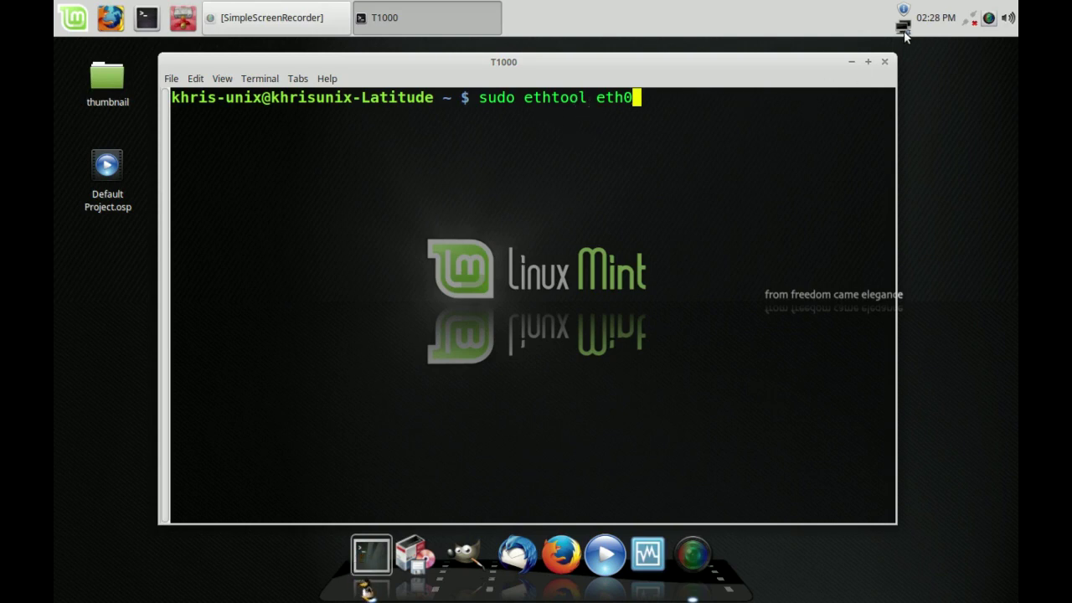
{"action": "mouse_move", "coordinate": [903, 31]}
{"action": "key", "text": "Return"}
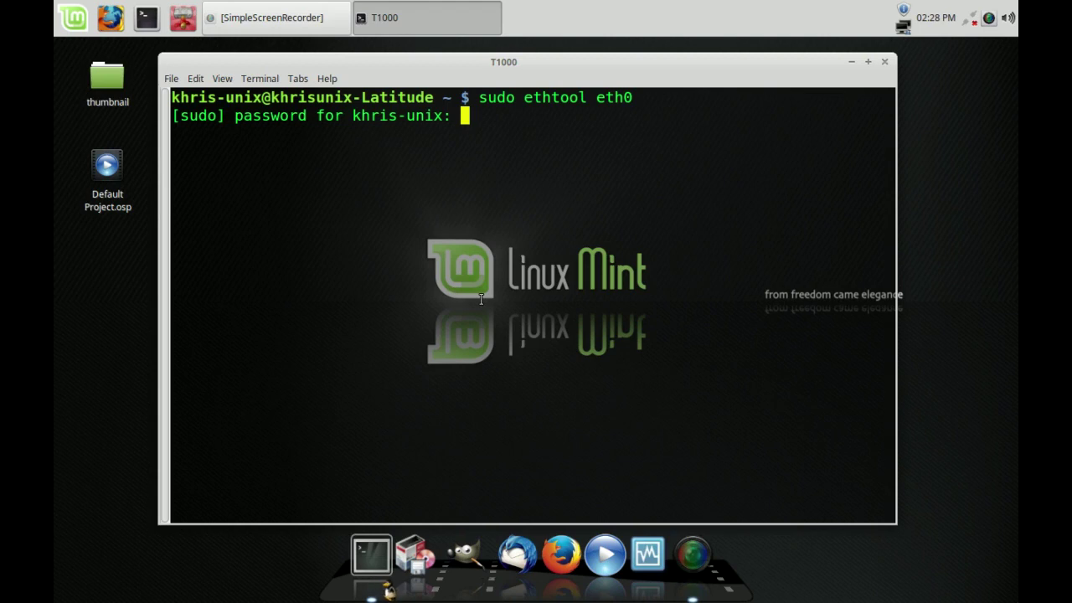
{"action": "key", "text": "Return"}
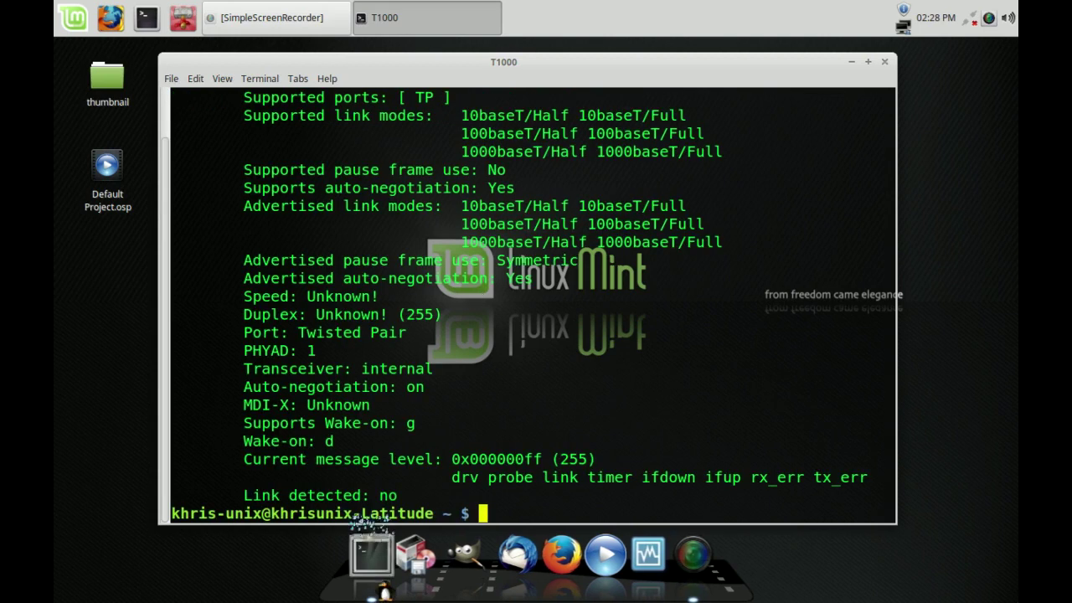
{"action": "left_click_drag", "start_coordinate": [243, 477], "coordinate": [408, 473]}
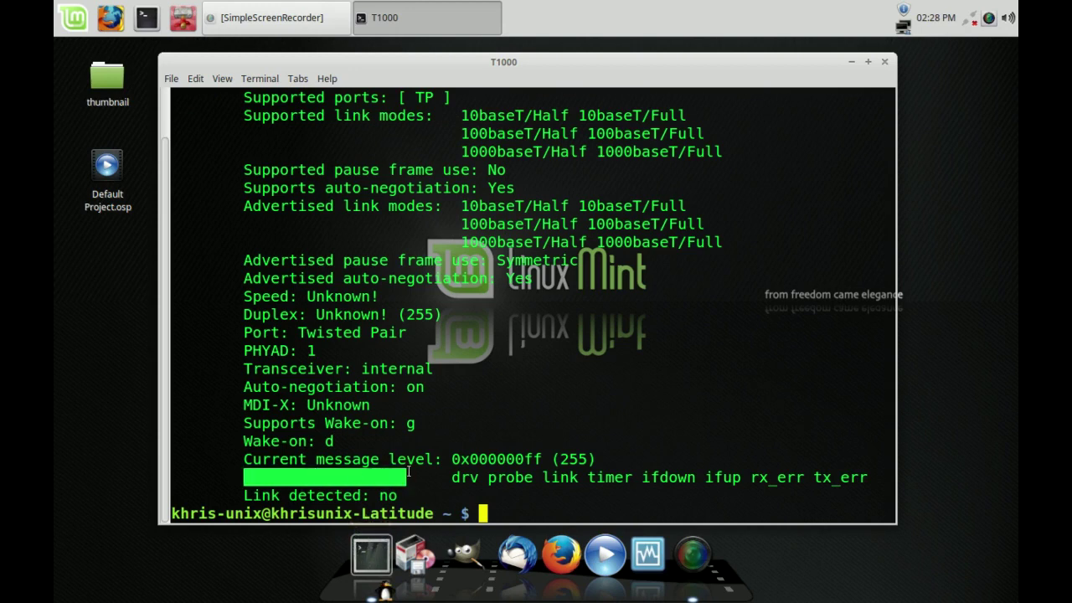
{"action": "left_click", "coordinate": [409, 489]}
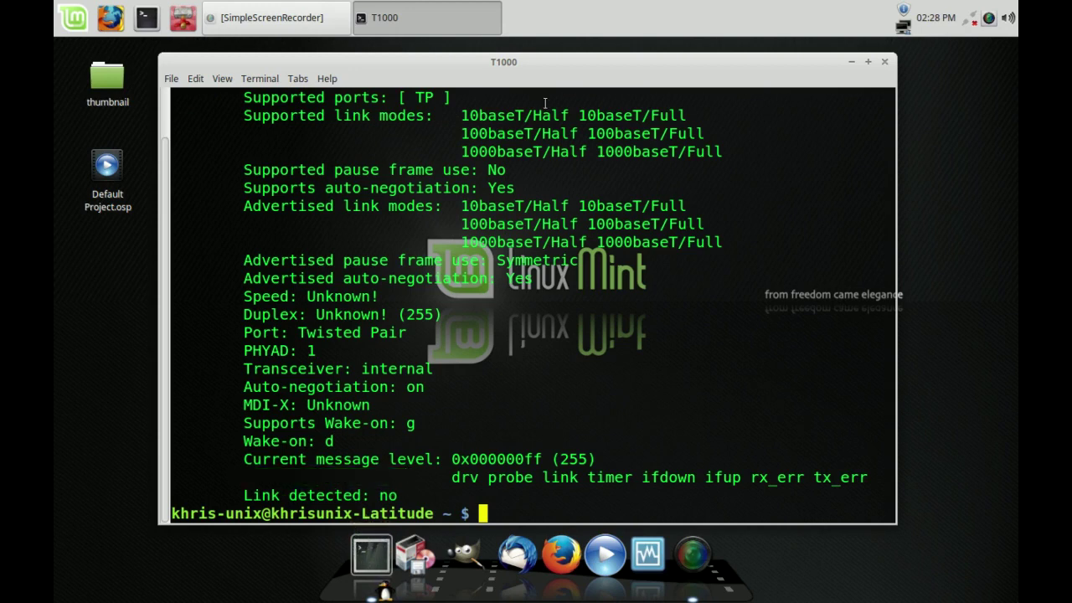
{"action": "left_click_drag", "start_coordinate": [514, 84], "coordinate": [513, 72]}
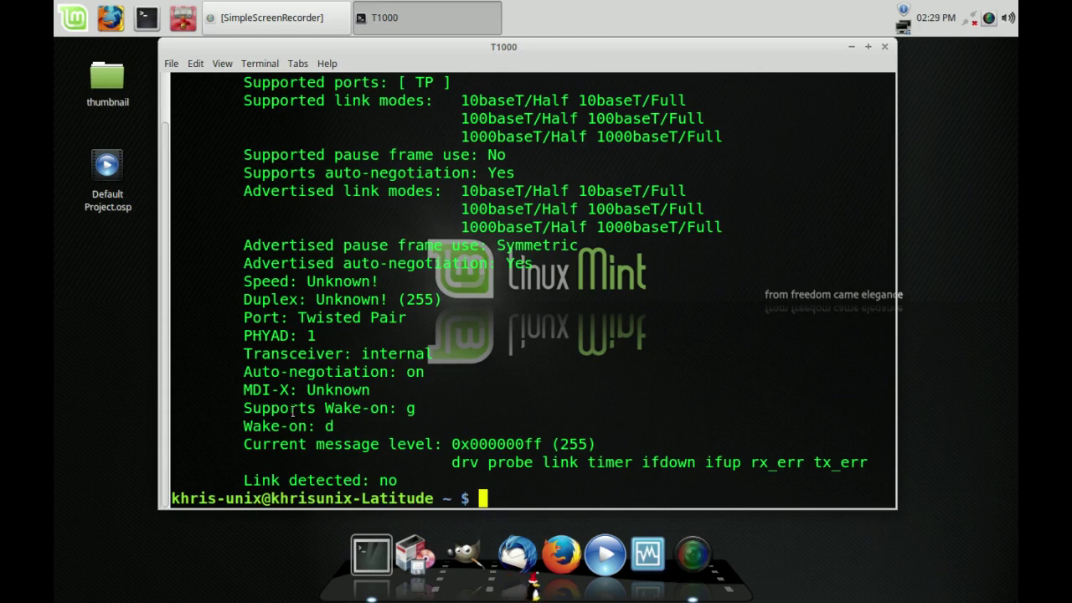
{"action": "double_click", "coordinate": [270, 479]}
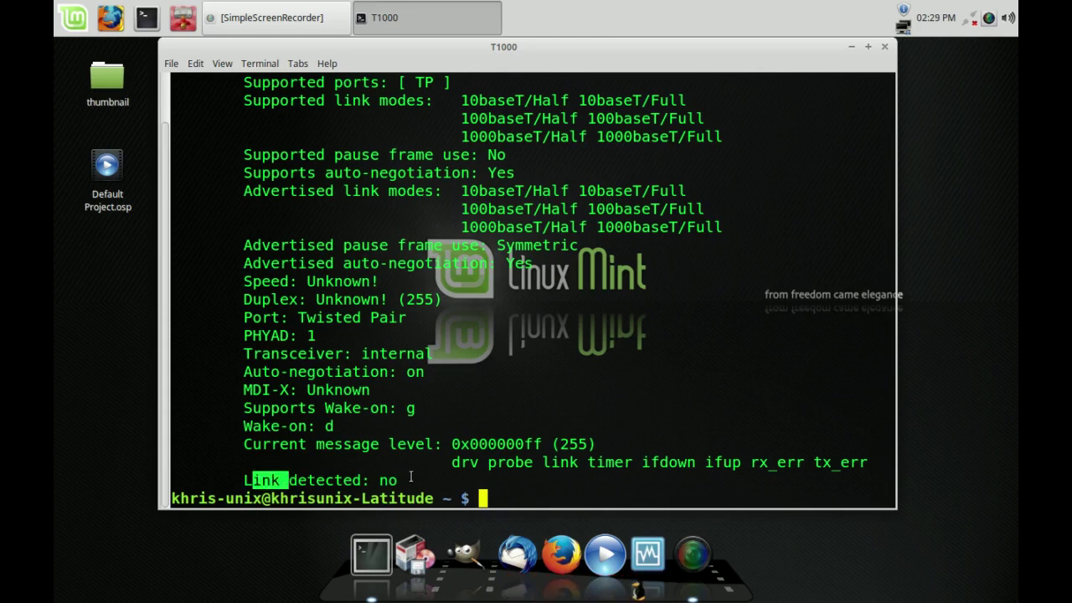
{"action": "left_click_drag", "start_coordinate": [410, 480], "coordinate": [380, 479]}
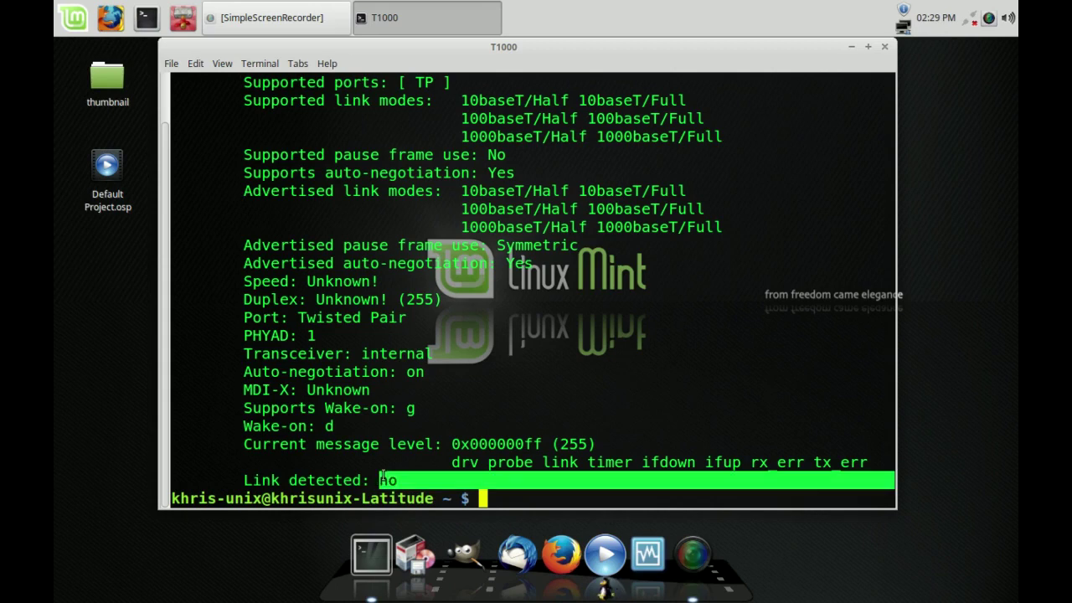
{"action": "left_click", "coordinate": [414, 457]}
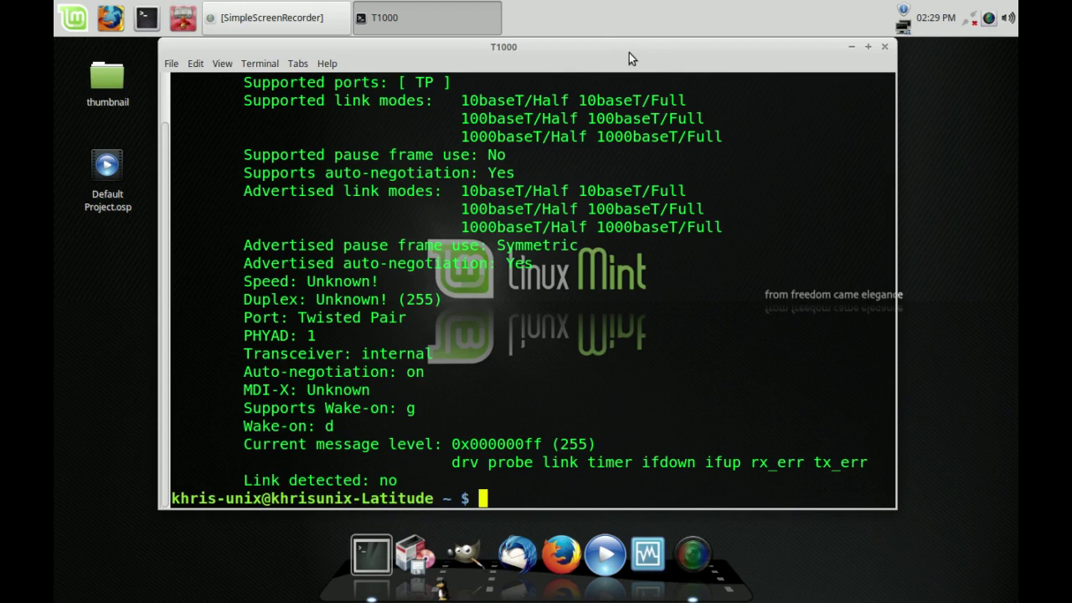
- Clear the screen, open /etc/rc.local in nano as root, and go to the empty line above exit 0
{"action": "key", "text": "ctrl+l"}
{"action": "type", "text": "sudo nano /etc/rc.local"}
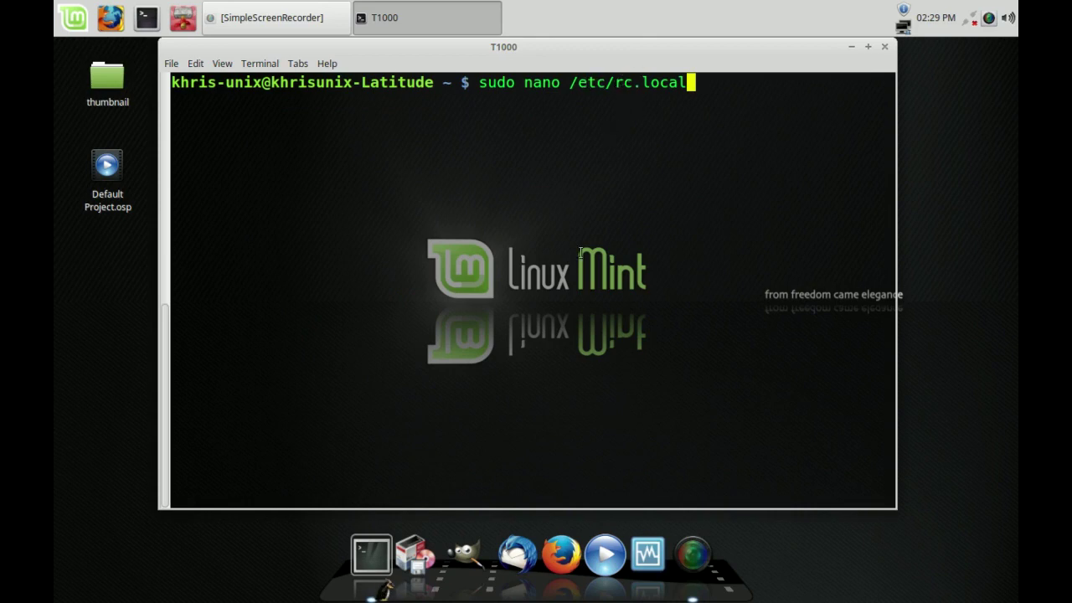
{"action": "key", "text": "Return"}
{"action": "key", "text": "Down"}
{"action": "key", "text": "Down"}
{"action": "key", "text": "Down"}
{"action": "key", "text": "Down"}
{"action": "key", "text": "Down"}
{"action": "key", "text": "Down"}
{"action": "key", "text": "Down"}
{"action": "key", "text": "Down"}
{"action": "key", "text": "Down"}
{"action": "key", "text": "Down"}
{"action": "key", "text": "Down"}
{"action": "key", "text": "Down"}
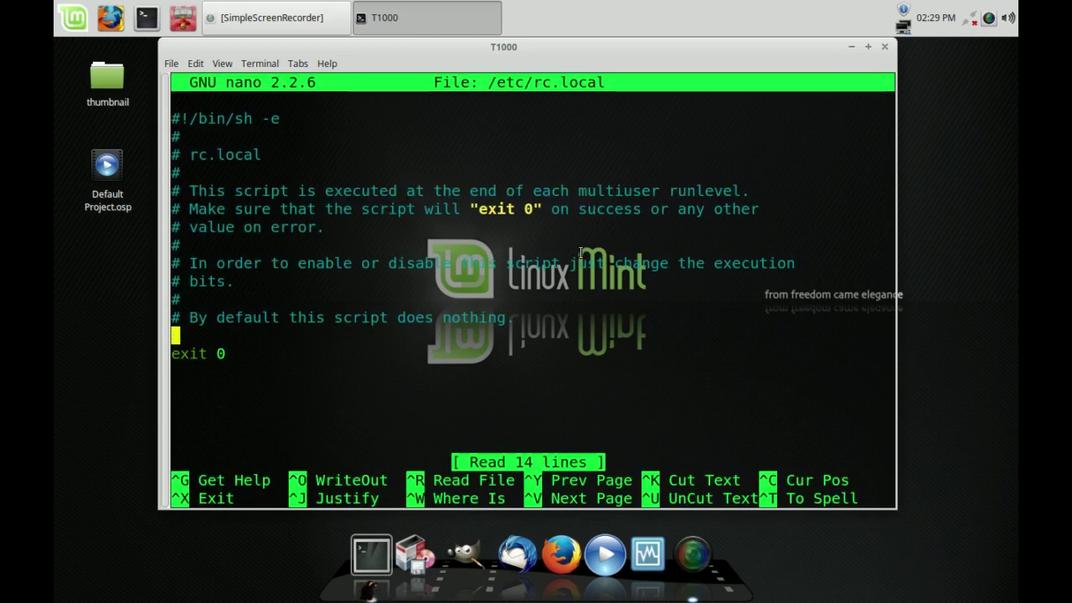
{"action": "key", "text": "Down"}
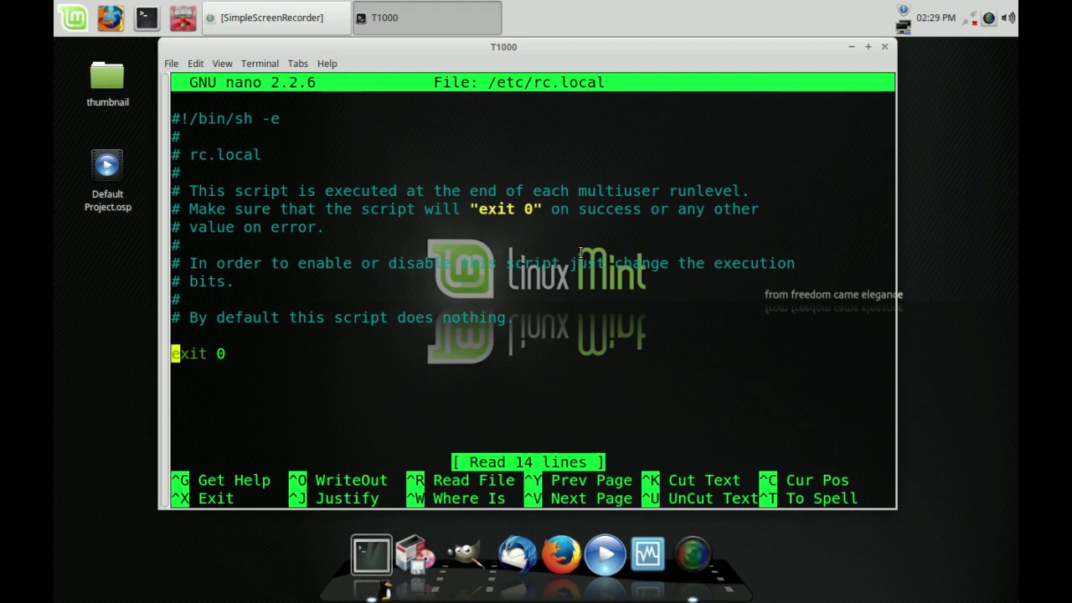
{"action": "key", "text": "Up"}
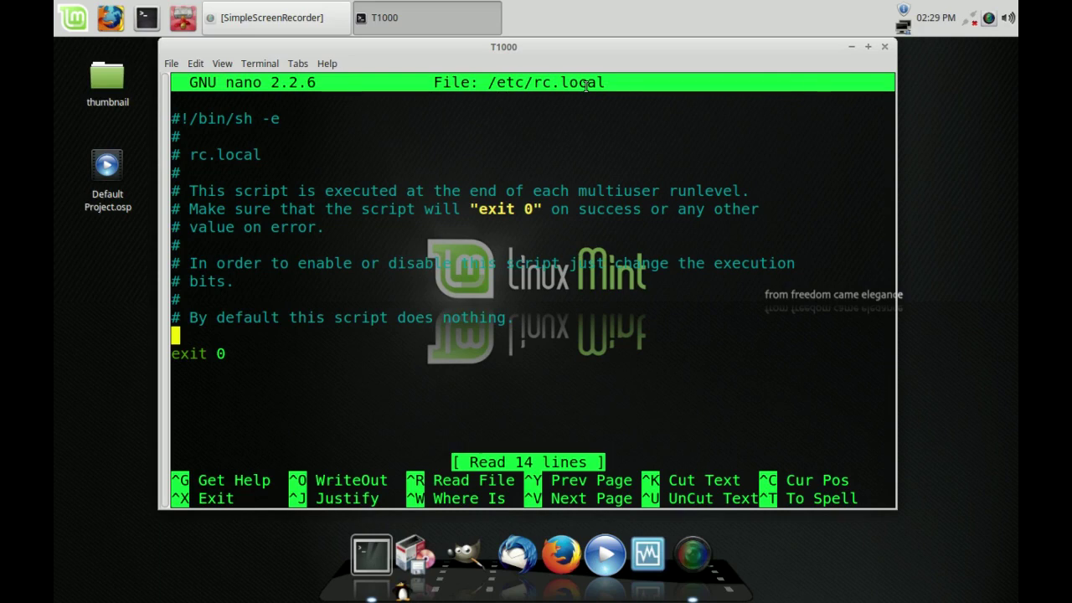
- Add 'ethtool -s autoneg off speed 100' on the empty line above exit 0
{"action": "type", "text": "eth"}
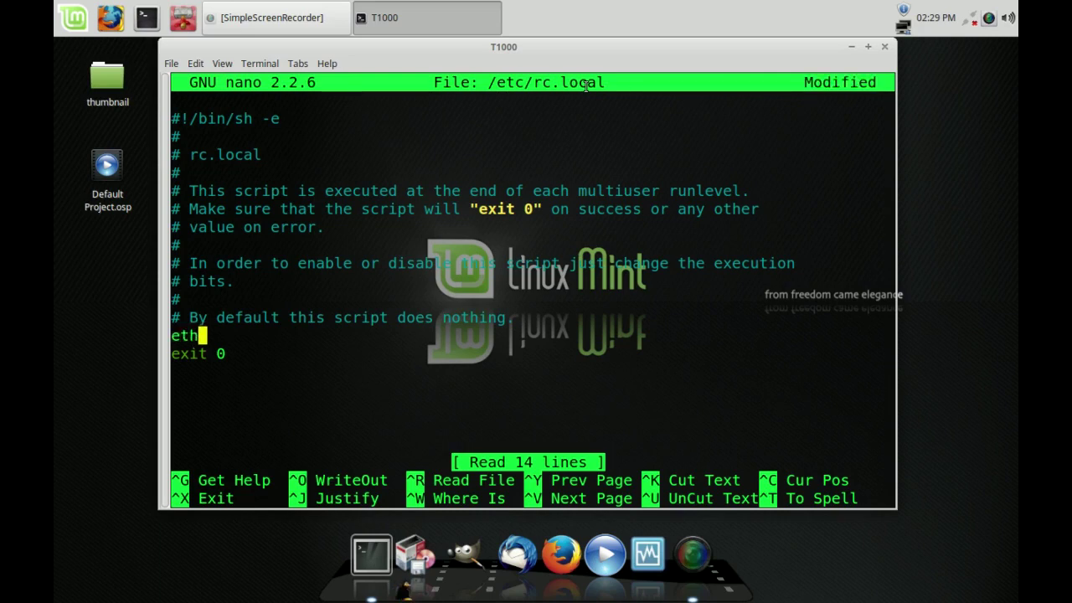
{"action": "type", "text": "tool"}
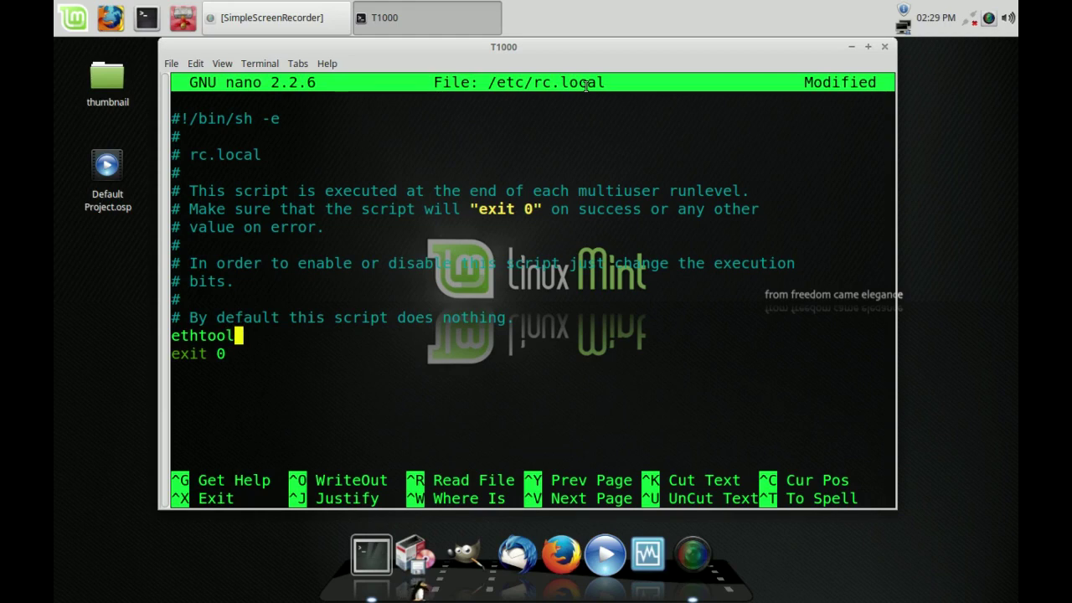
{"action": "type", "text": " -s"}
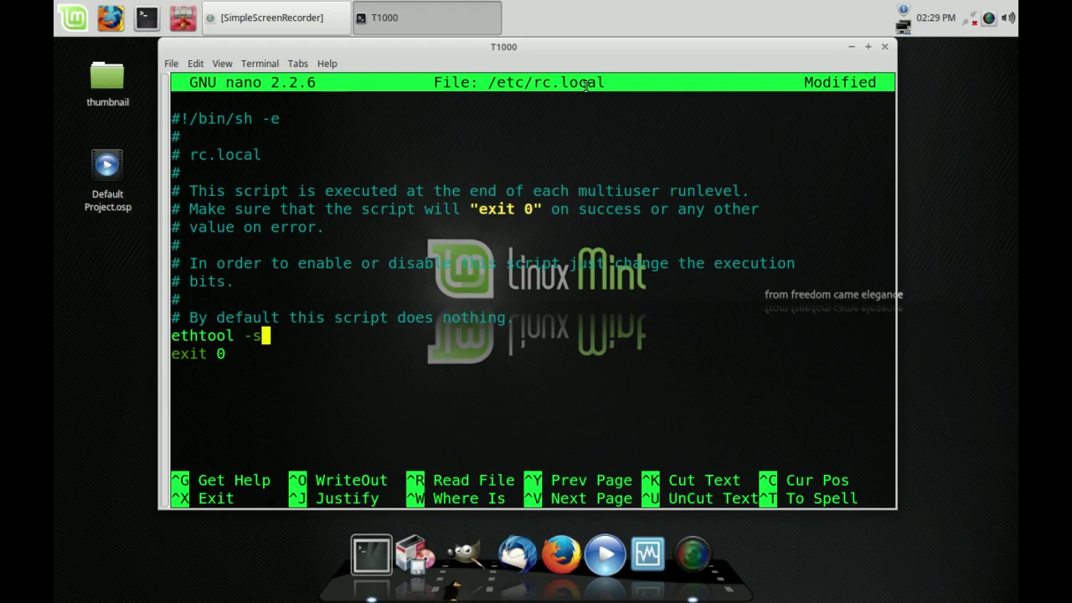
{"action": "type", "text": " a"}
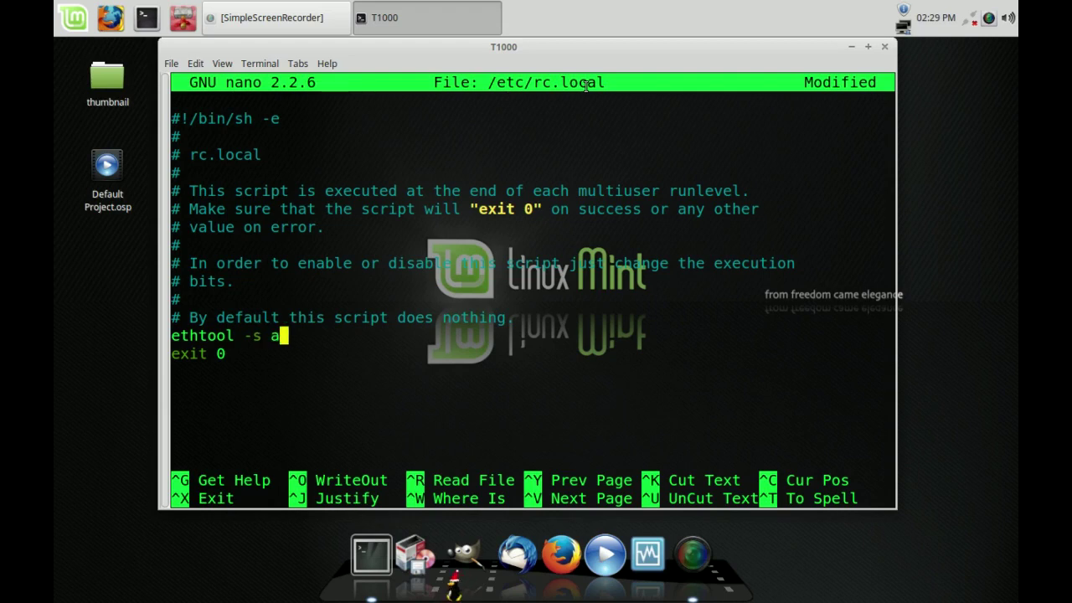
{"action": "type", "text": "utoneg "}
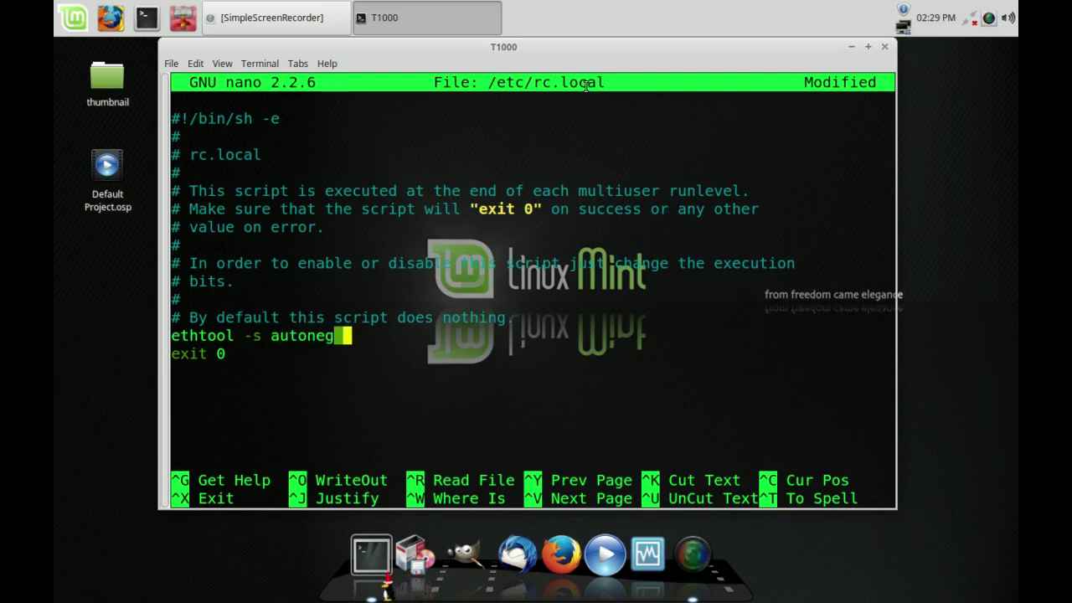
{"action": "type", "text": "off sp"}
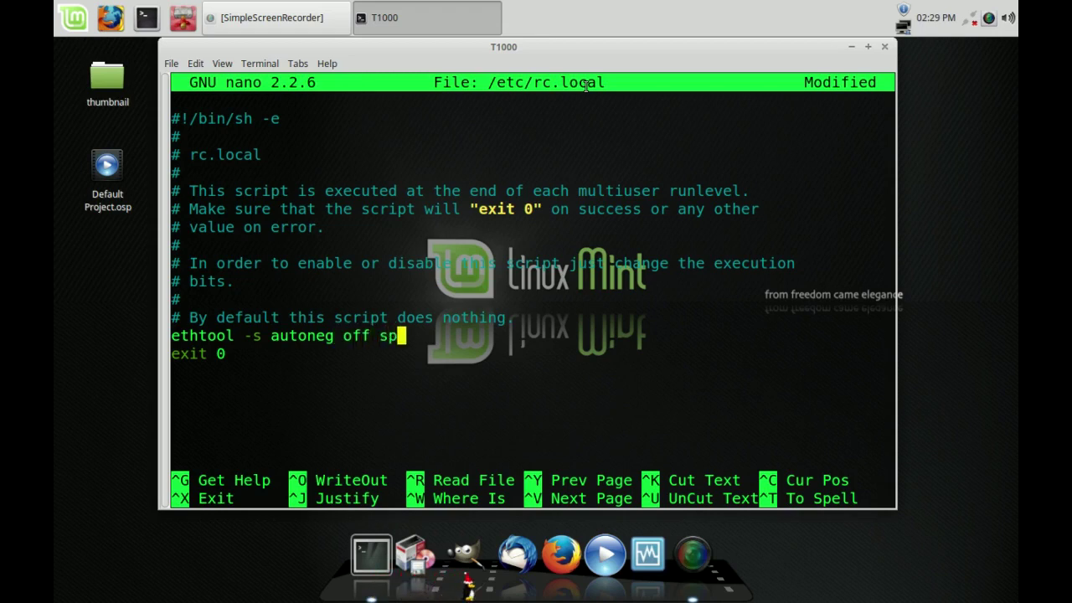
{"action": "type", "text": "eed 100"}
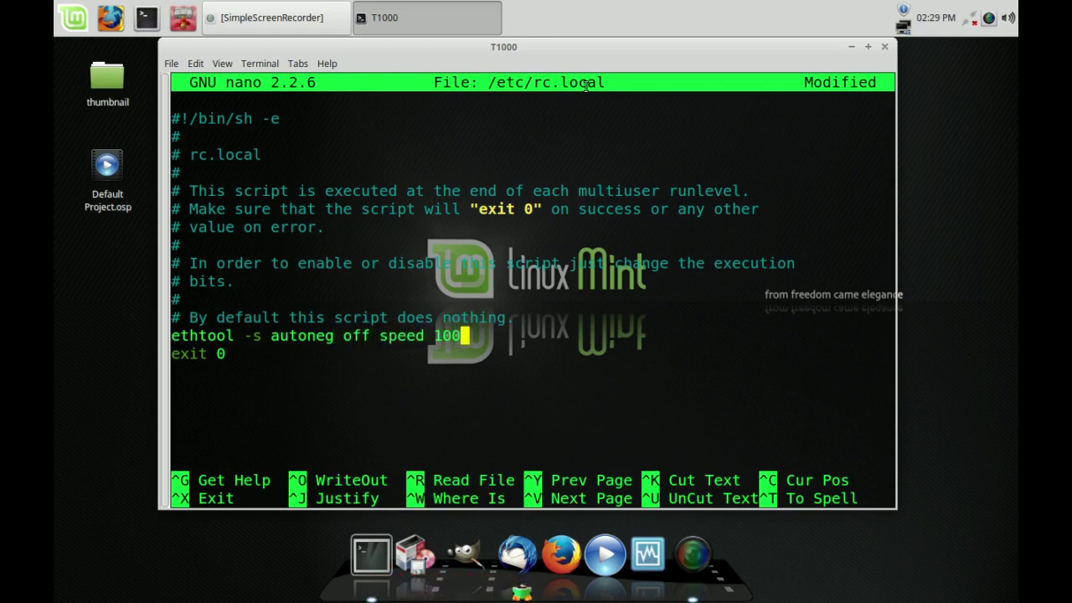
{"action": "key", "text": "Left"}
{"action": "key", "text": "Left"}
{"action": "key", "text": "Left"}
{"action": "key", "text": "Left"}
{"action": "key", "text": "Left"}
{"action": "key", "text": "Left"}
{"action": "key", "text": "Left"}
{"action": "key", "text": "Left"}
{"action": "key", "text": "Left"}
{"action": "key", "text": "Left"}
{"action": "left_click", "coordinate": [223, 64]}
- Change the terminal font from Monospace 16 to Monospace 17 in Preferences > Appearance
{"action": "mouse_move", "coordinate": [198, 65]}
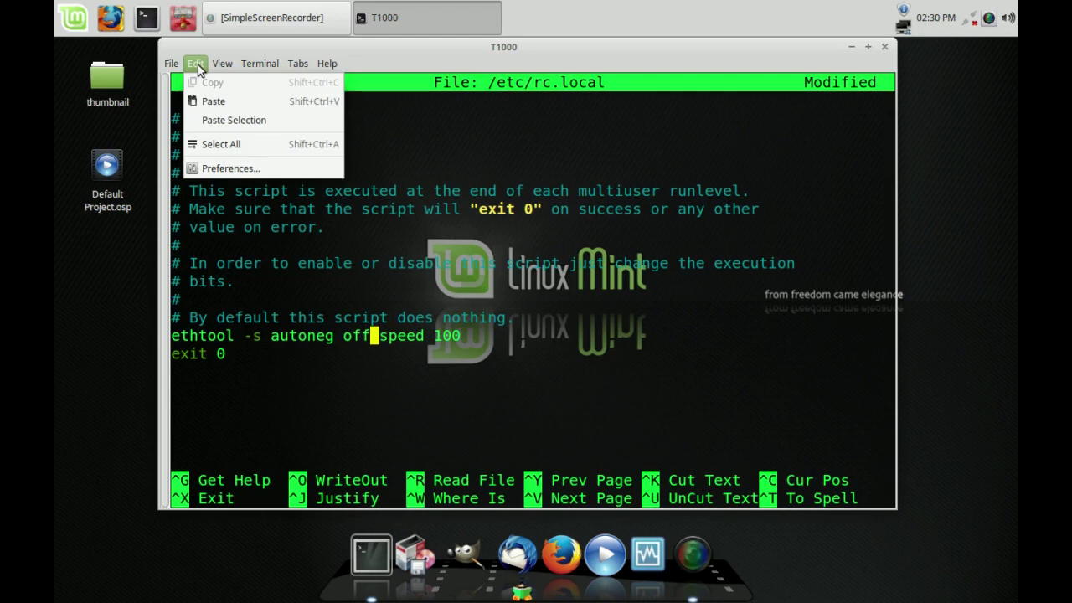
{"action": "left_click", "coordinate": [206, 165]}
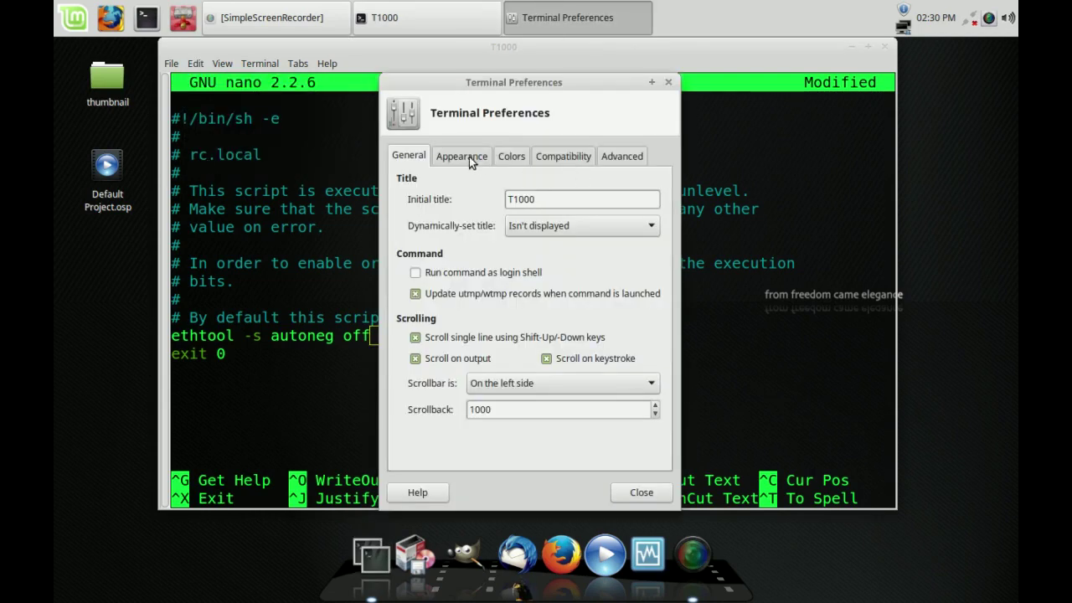
{"action": "left_click", "coordinate": [462, 157]}
{"action": "left_click", "coordinate": [640, 200]}
{"action": "left_click", "coordinate": [671, 310]}
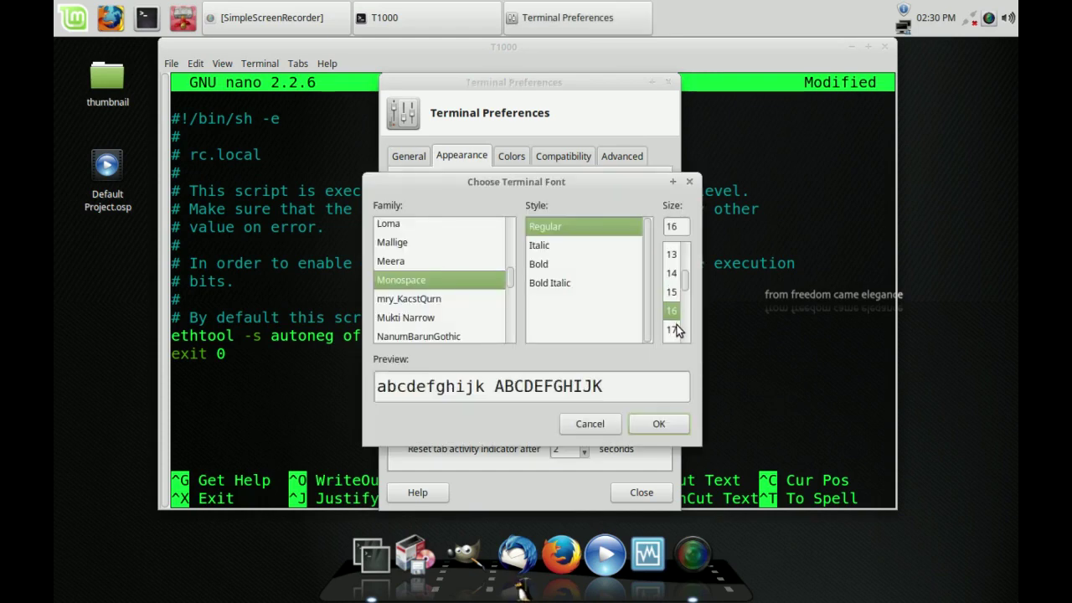
{"action": "left_click", "coordinate": [672, 329]}
{"action": "left_click", "coordinate": [658, 423]}
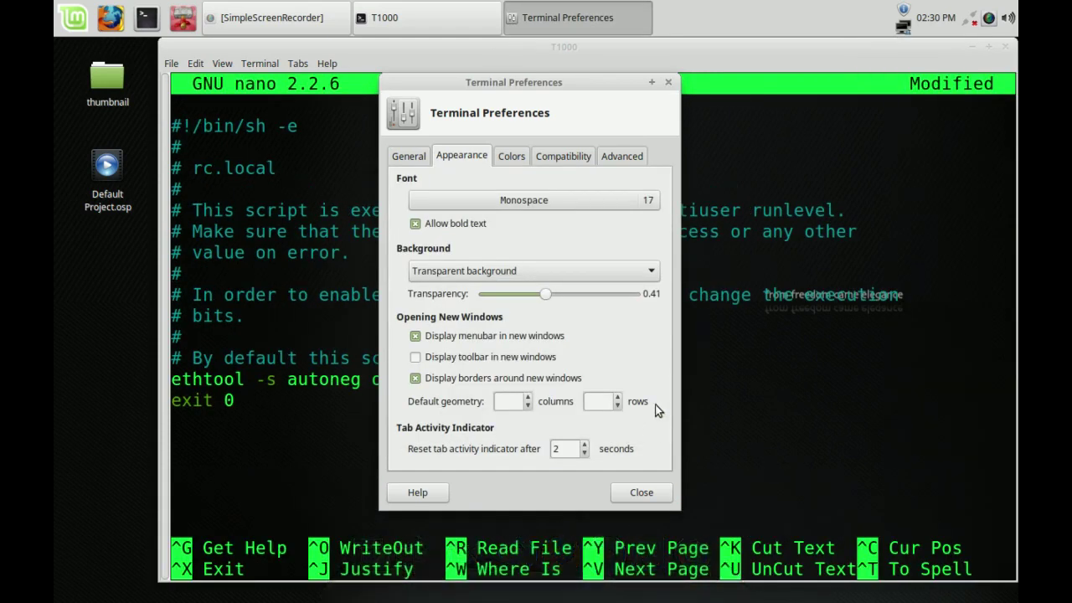
{"action": "left_click", "coordinate": [670, 84]}
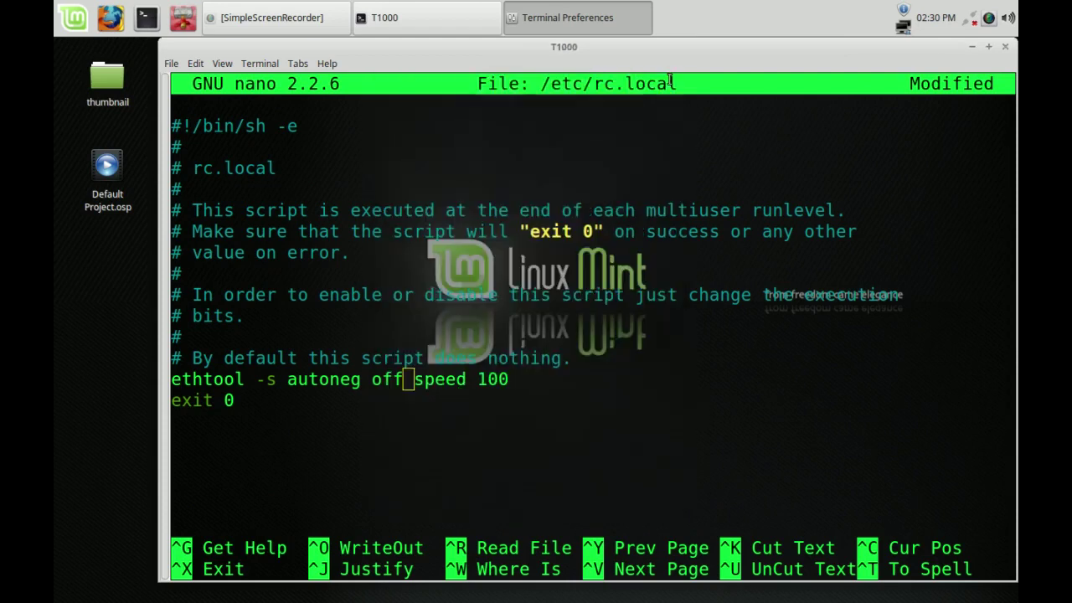
- Move along the ethtool line in rc.local and insert a 0 into it
{"action": "key", "text": "Left"}
{"action": "key", "text": "Left"}
{"action": "key", "text": "Left"}
{"action": "key", "text": "Left"}
{"action": "key", "text": "Left"}
{"action": "key", "text": "Left"}
{"action": "key", "text": "Left"}
{"action": "key", "text": "Left"}
{"action": "key", "text": "Left"}
{"action": "key", "text": "Left"}
{"action": "key", "text": "Left"}
{"action": "key", "text": "Left"}
{"action": "key", "text": "Left"}
{"action": "key", "text": "Left"}
{"action": "key", "text": "Left"}
{"action": "key", "text": "Left"}
{"action": "key", "text": "Left"}
{"action": "key", "text": "Left"}
{"action": "key", "text": "Left"}
{"action": "key", "text": "Left"}
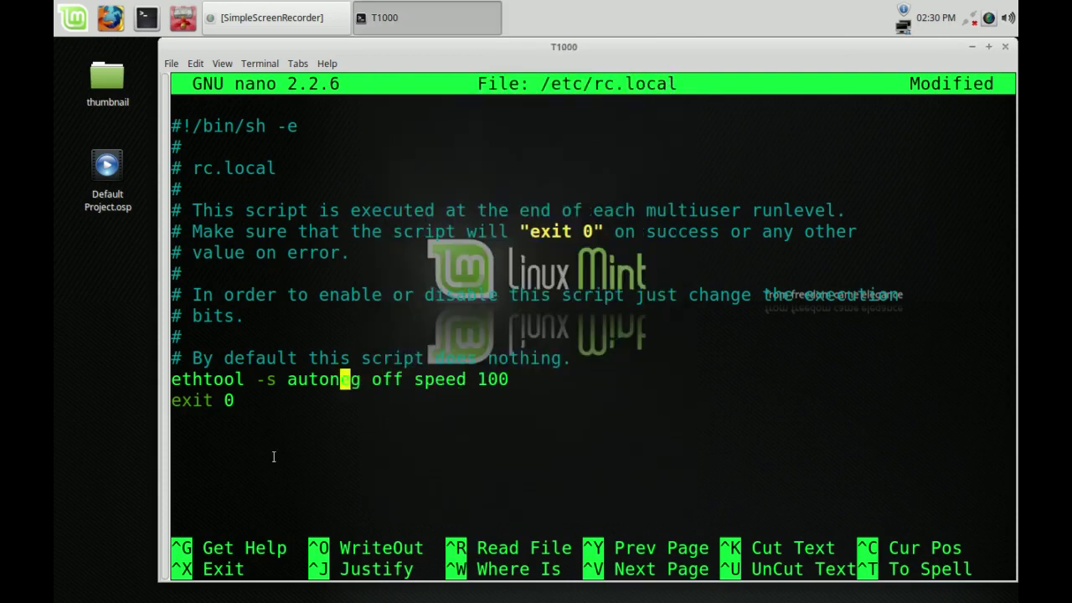
{"action": "key", "text": "Left"}
{"action": "key", "text": "Left"}
{"action": "key", "text": "Right"}
{"action": "key", "text": "Right"}
{"action": "key", "text": "Right"}
{"action": "key", "text": "Right"}
{"action": "key", "text": "Right"}
{"action": "key", "text": "Right"}
{"action": "key", "text": "Right"}
{"action": "key", "text": "Right"}
{"action": "key", "text": "Right"}
{"action": "key", "text": "Right"}
{"action": "key", "text": "Right"}
{"action": "key", "text": "Right"}
{"action": "key", "text": "Right"}
{"action": "key", "text": "Right"}
{"action": "key", "text": "Right"}
{"action": "key", "text": "Right"}
{"action": "key", "text": "Right"}
{"action": "key", "text": "Right"}
{"action": "key", "text": "Left"}
{"action": "key", "text": "Right"}
{"action": "key", "text": "Right"}
{"action": "key", "text": "Right"}
{"action": "key", "text": "Right"}
{"action": "key", "text": "Right"}
{"action": "key", "text": "Right"}
{"action": "key", "text": "Right"}
{"action": "key", "text": "Right"}
{"action": "key", "text": "Right"}
{"action": "key", "text": "Right"}
{"action": "key", "text": "Right"}
{"action": "key", "text": "Right"}
{"action": "type", "text": "0"}
- Erase the ethtool options from the line above exit 0
{"action": "key", "text": "Down"}
{"action": "key", "text": "Down"}
{"action": "key", "text": "Up"}
{"action": "key", "text": "Left"}
{"action": "key", "text": "Left"}
{"action": "key", "text": "Left"}
{"action": "key", "text": "Left"}
{"action": "key", "text": "Up"}
{"action": "key", "text": "End"}
{"action": "key", "text": "BackSpace"}
{"action": "key", "text": "BackSpace"}
{"action": "key", "text": "BackSpace"}
{"action": "key", "text": "BackSpace"}
{"action": "key", "text": "BackSpace"}
{"action": "key", "text": "BackSpace"}
{"action": "key", "text": "BackSpace"}
{"action": "key", "text": "BackSpace"}
{"action": "key", "text": "BackSpace"}
{"action": "key", "text": "BackSpace"}
{"action": "key", "text": "BackSpace"}
{"action": "key", "text": "BackSpace"}
{"action": "key", "text": "BackSpace"}
{"action": "key", "text": "BackSpace"}
{"action": "key", "text": "BackSpace"}
{"action": "key", "text": "BackSpace"}
{"action": "key", "text": "BackSpace"}
{"action": "key", "text": "BackSpace"}
{"action": "key", "text": "BackSpace"}
{"action": "key", "text": "BackSpace"}
{"action": "key", "text": "BackSpace"}
{"action": "key", "text": "BackSpace"}
{"action": "key", "text": "BackSpace"}
{"action": "key", "text": "BackSpace"}
{"action": "key", "text": "BackSpace"}
{"action": "key", "text": "BackSpace"}
{"action": "key", "text": "BackSpace"}
{"action": "key", "text": "BackSpace"}
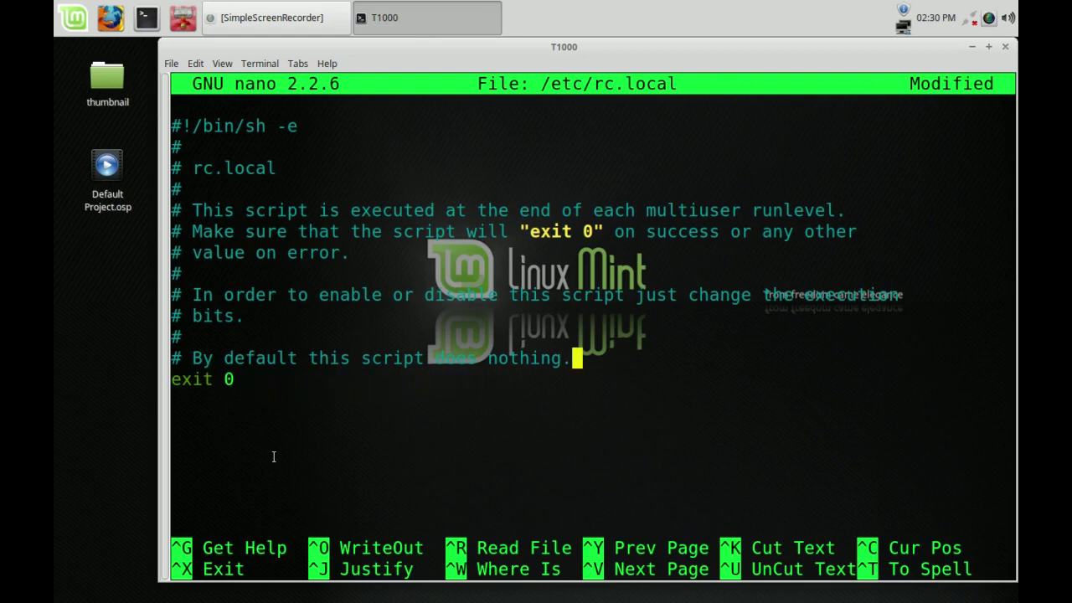
{"action": "key", "text": "Return"}
- Save /etc/rc.local and exit nano back to an empty shell prompt
{"action": "key", "text": "ctrl+o"}
{"action": "key", "text": "Return"}
{"action": "key", "text": "ctrl+x"}
{"action": "key", "text": "Up"}
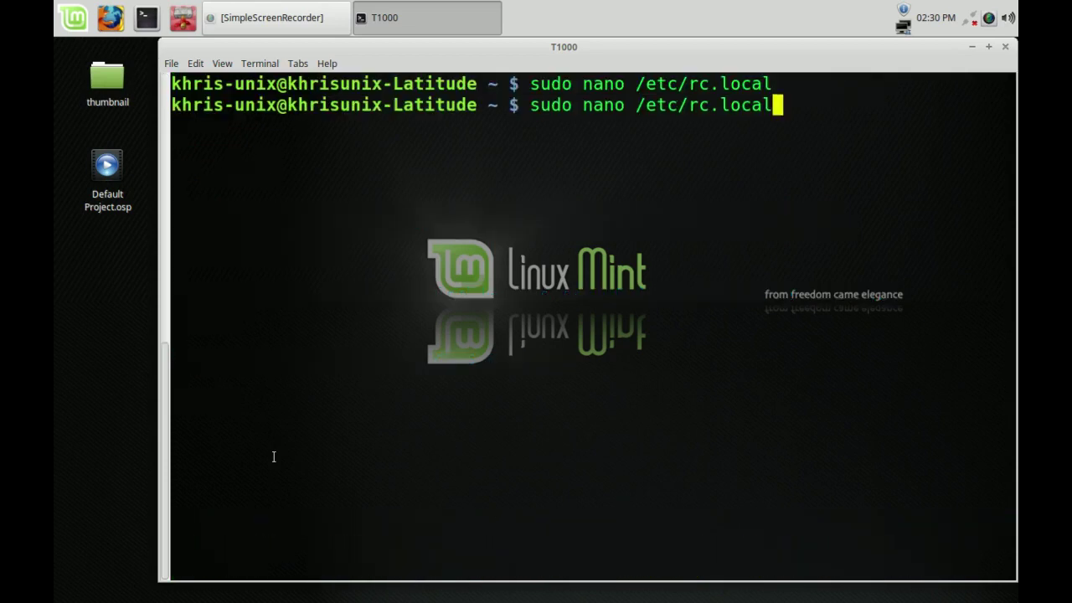
{"action": "key", "text": "Down"}
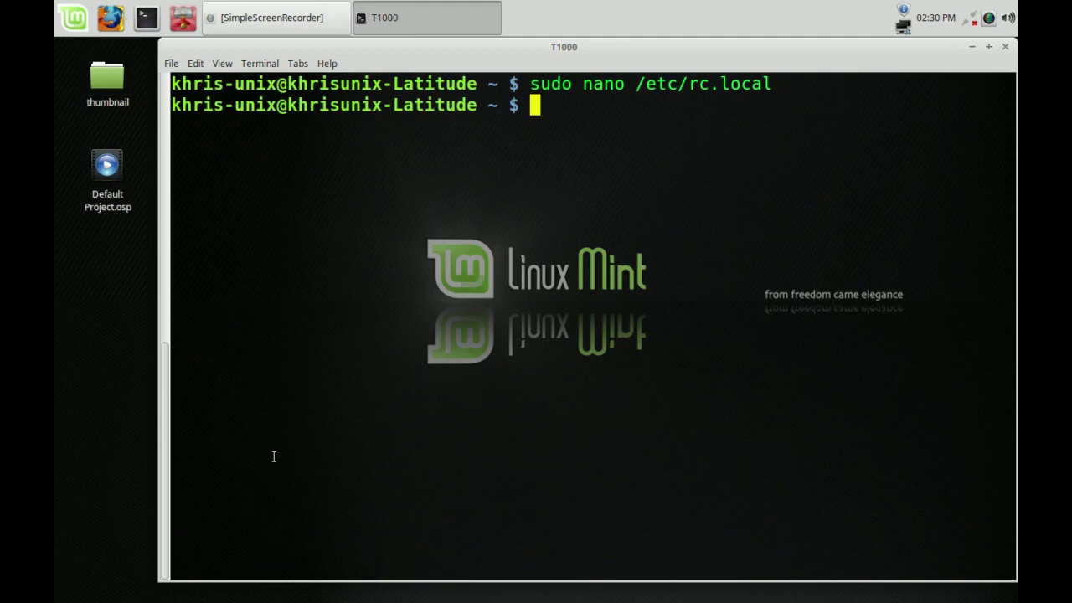